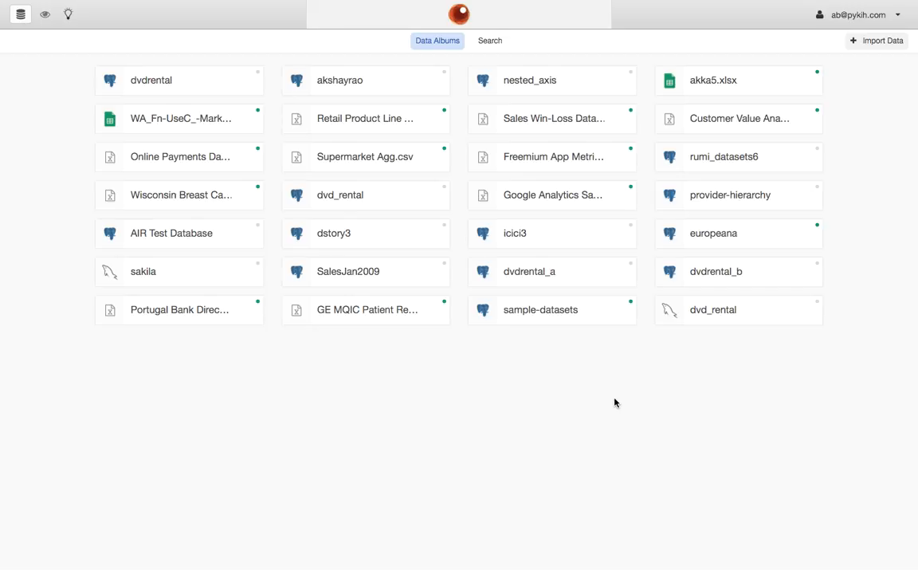
Search the datasets for "credit", and return to the list of data albums.
left_click(488, 42)
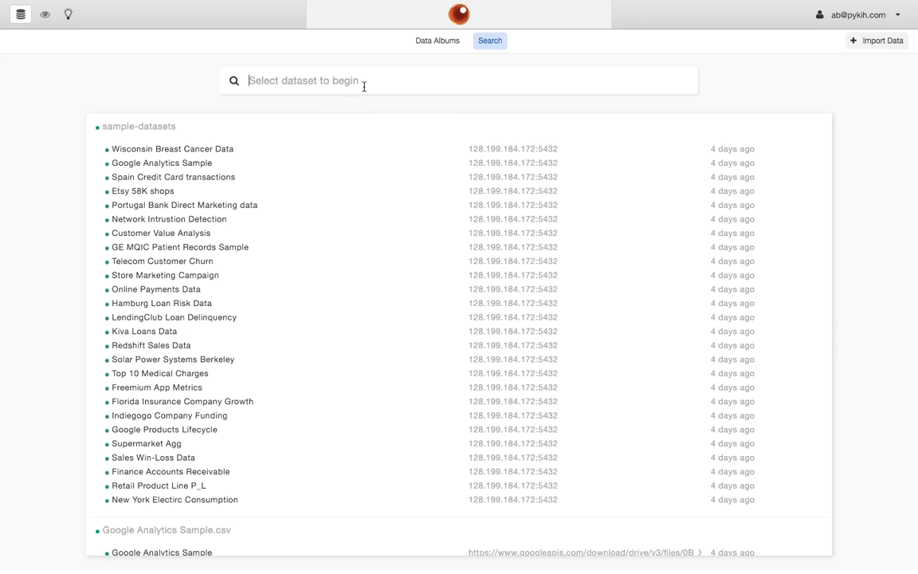
left_click(364, 86)
type("credit")
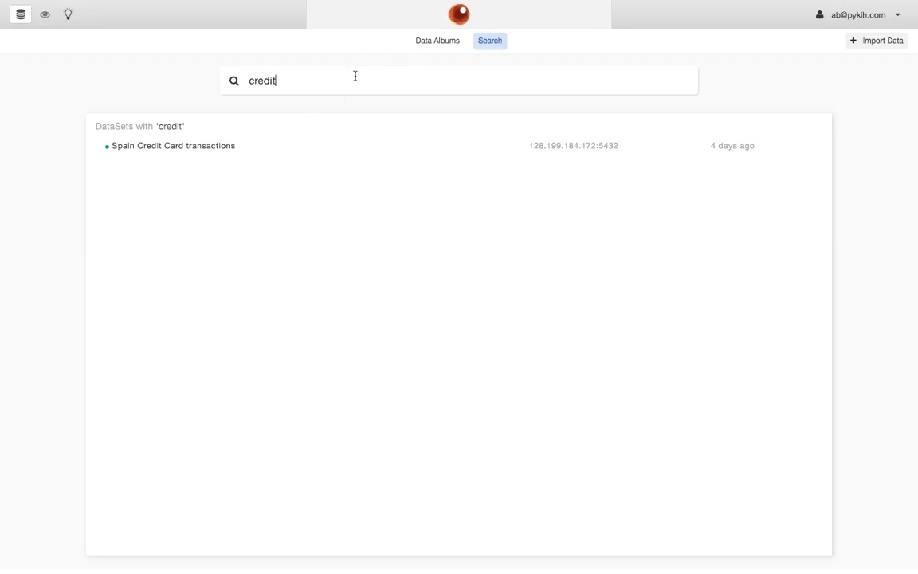
left_click(434, 41)
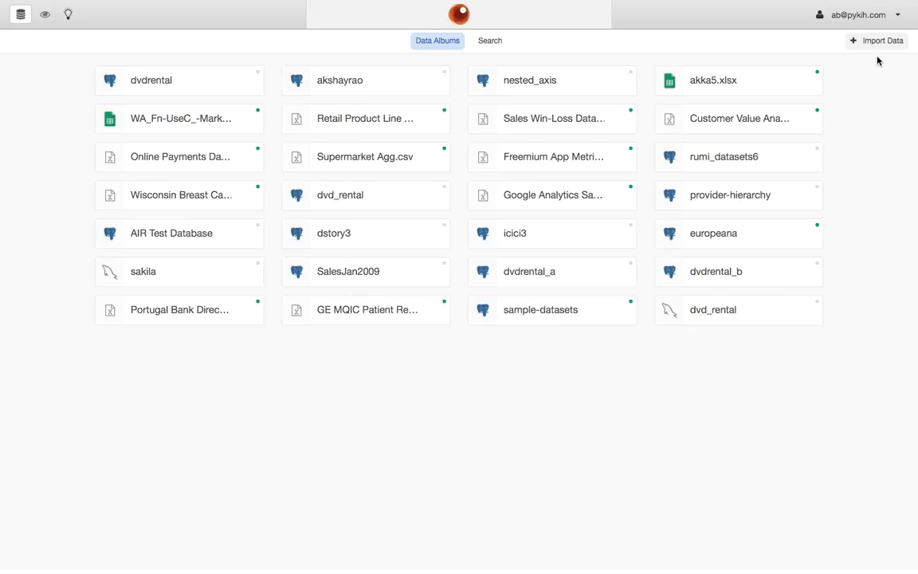
Look through the data import options, including the supported database connection types, and close them without importing.
left_click(871, 43)
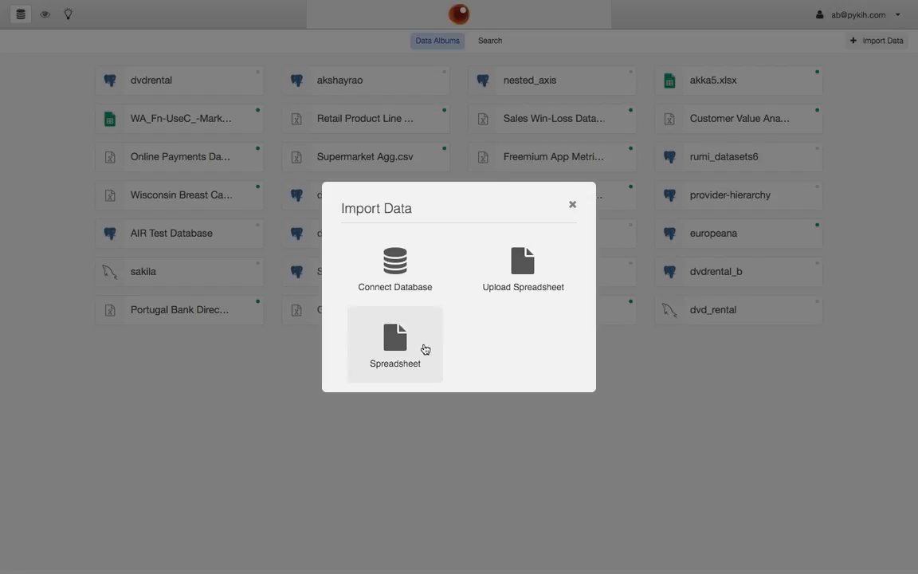
left_click(399, 285)
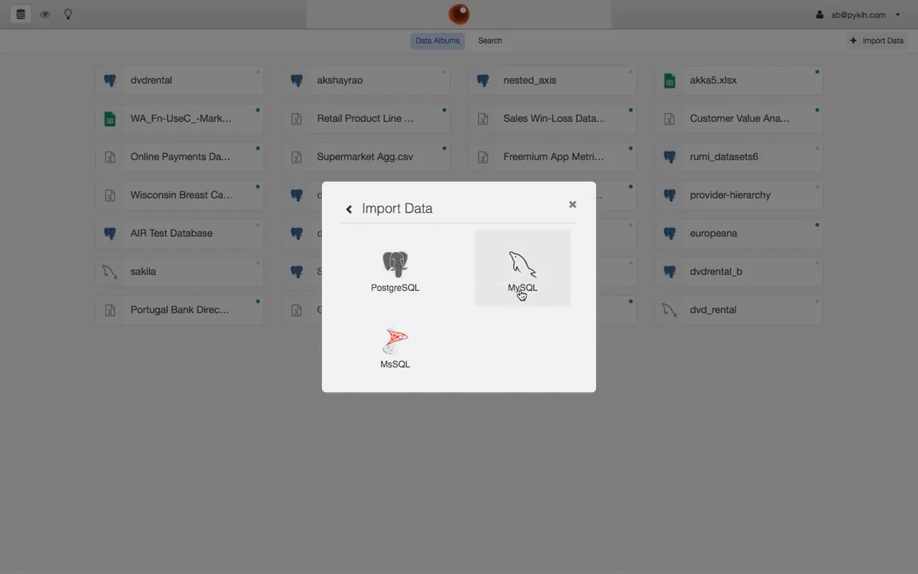
left_click(572, 204)
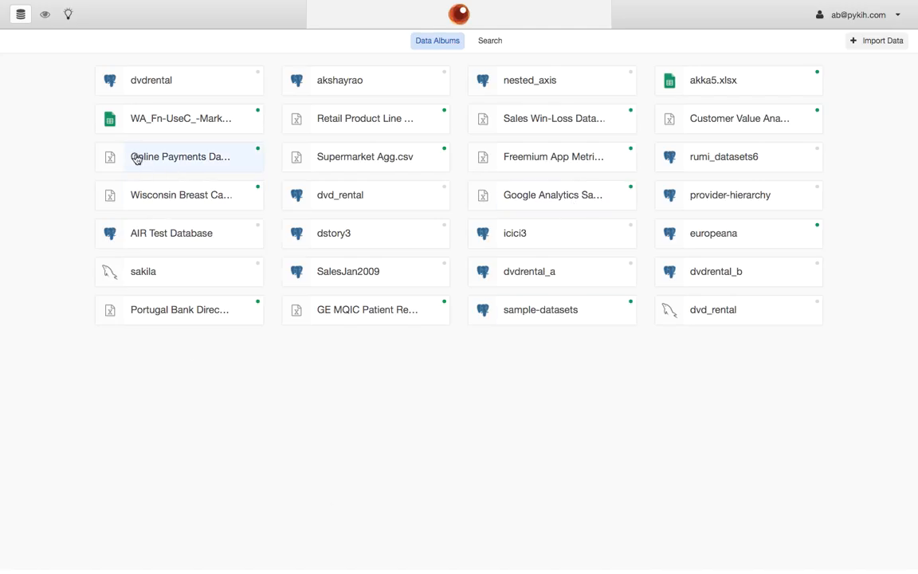
Open the Online Payments Data album and preview its dataset.
left_click(172, 159)
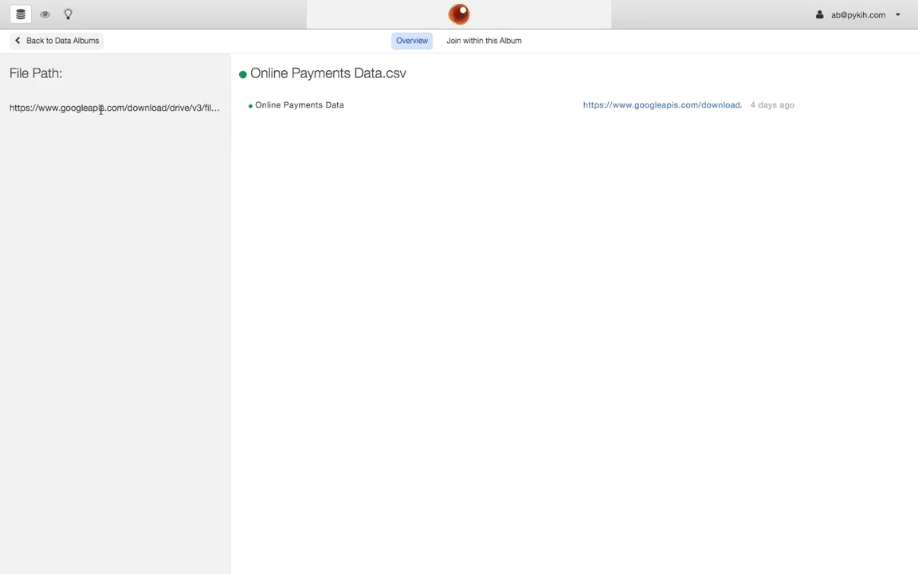
left_click(362, 109)
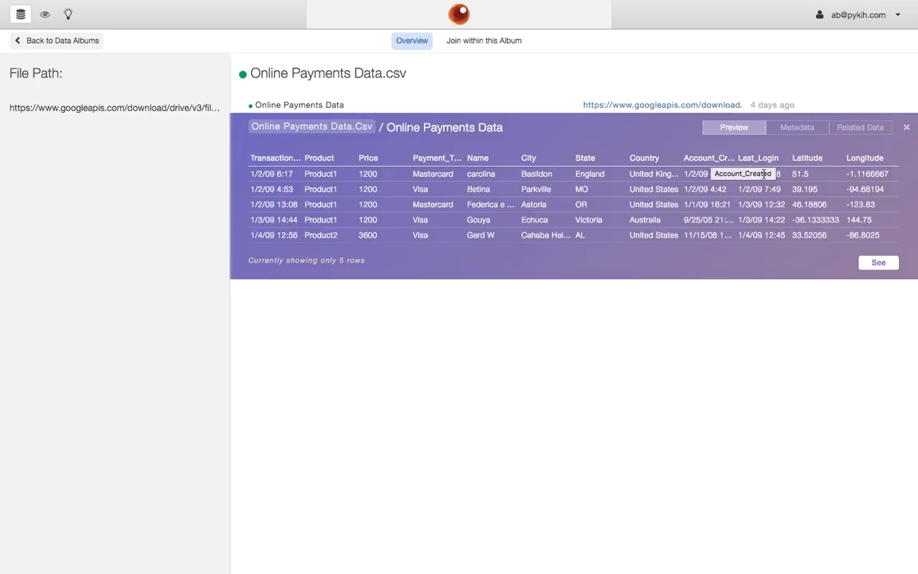
Review the dataset's column metadata and the datatype options for the Transaction_date column.
left_click(798, 128)
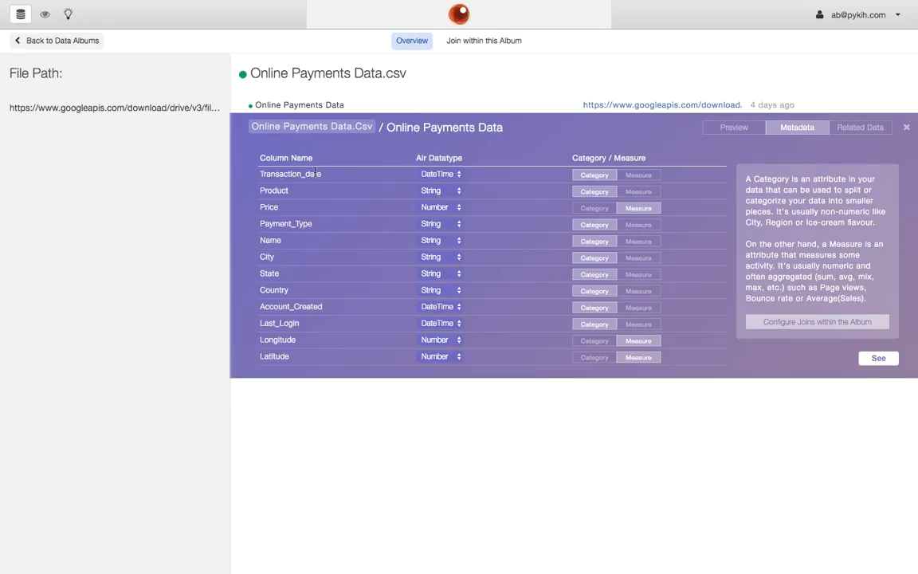
left_click(453, 174)
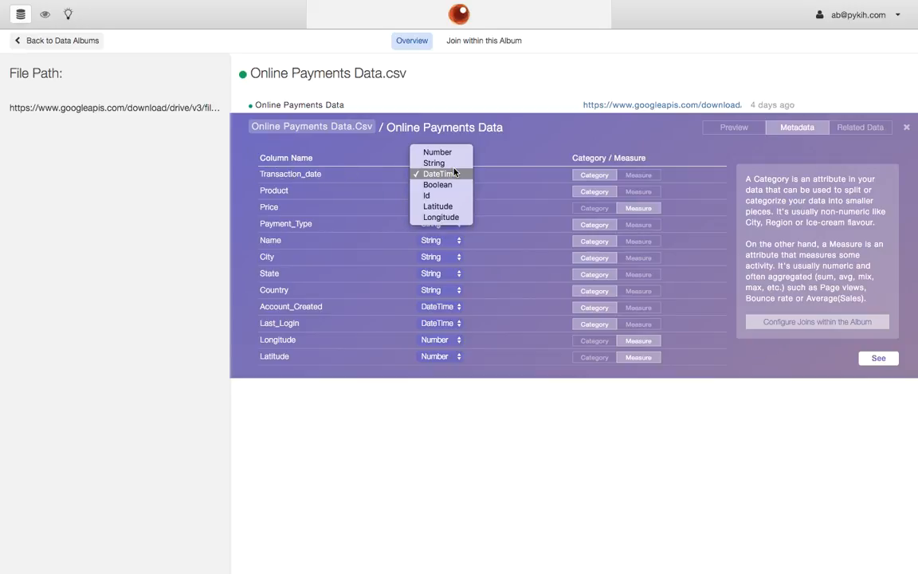
left_click(499, 172)
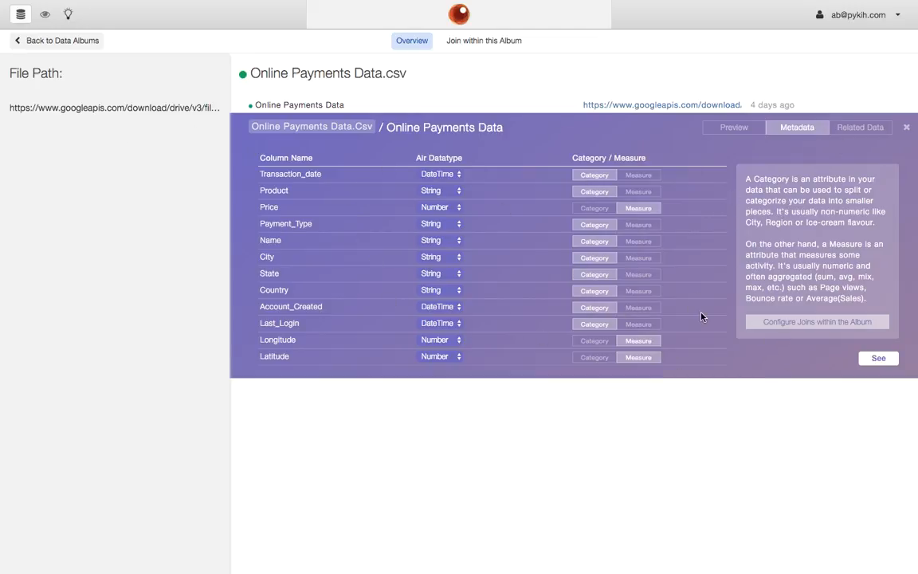
Visualize the Online Payments Data dataset with Pivot Data and place the Product field in Columns.
left_click(879, 360)
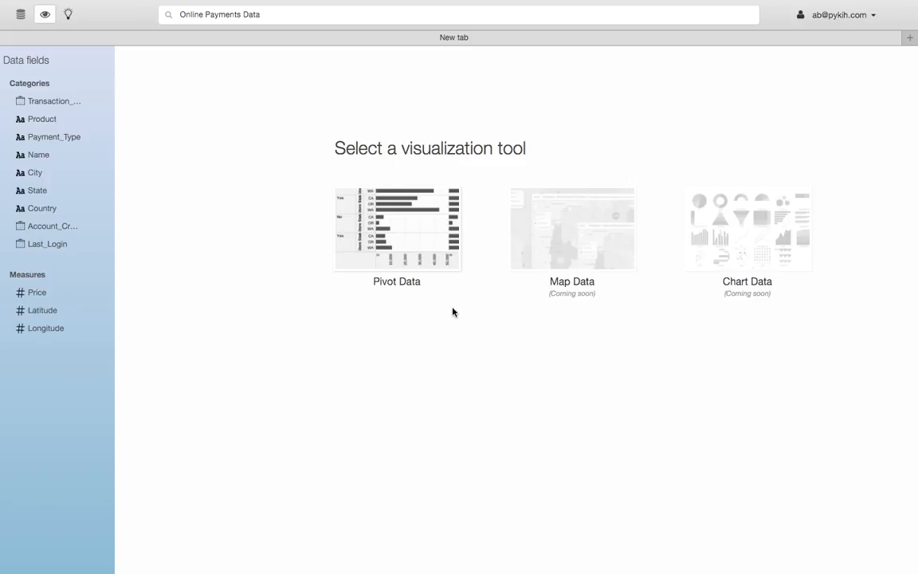
left_click(427, 238)
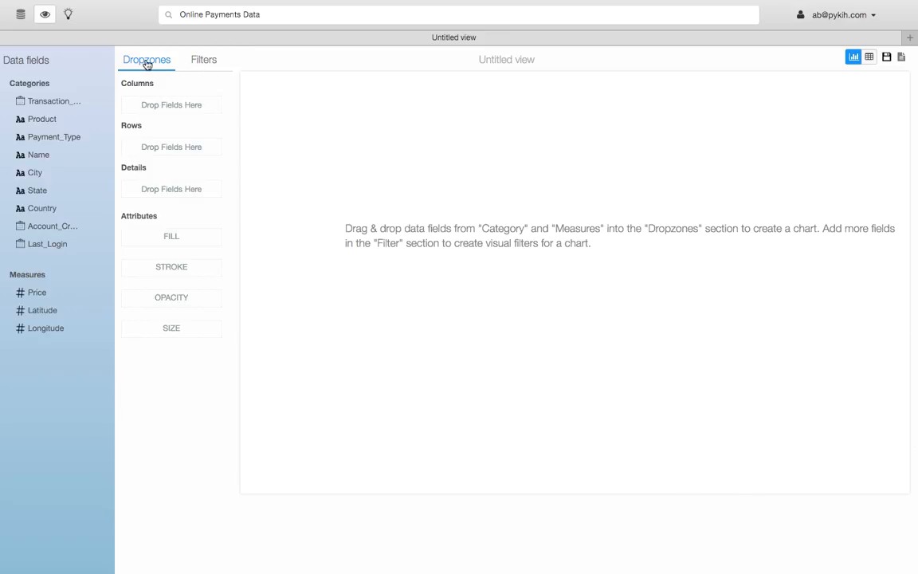
left_click(207, 63)
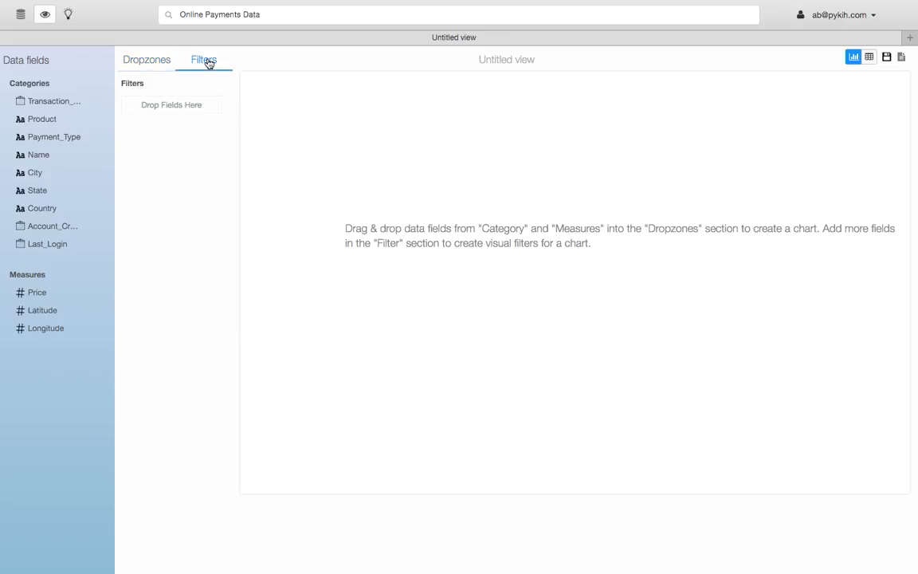
left_click(164, 66)
left_click_drag(49, 120, 186, 114)
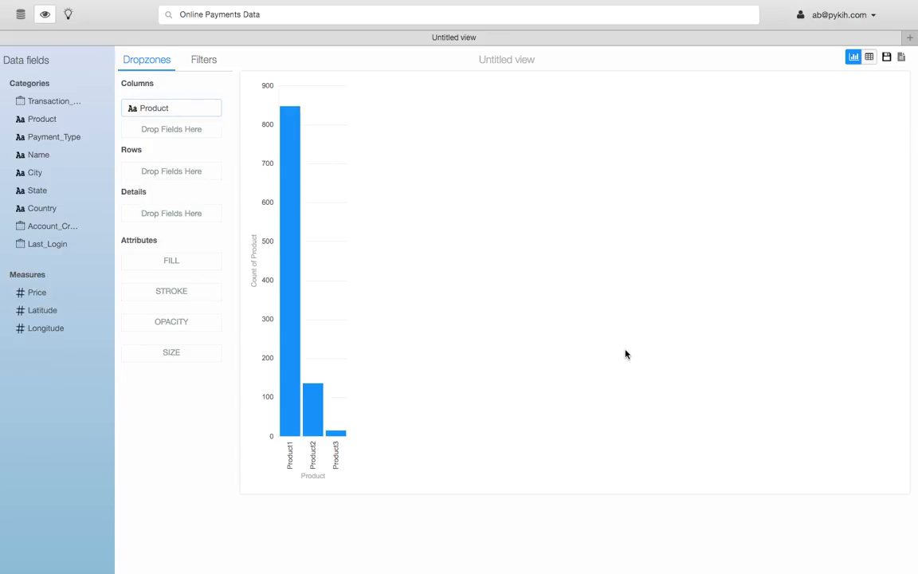
Add the Country field as a filter for the view.
left_click(199, 64)
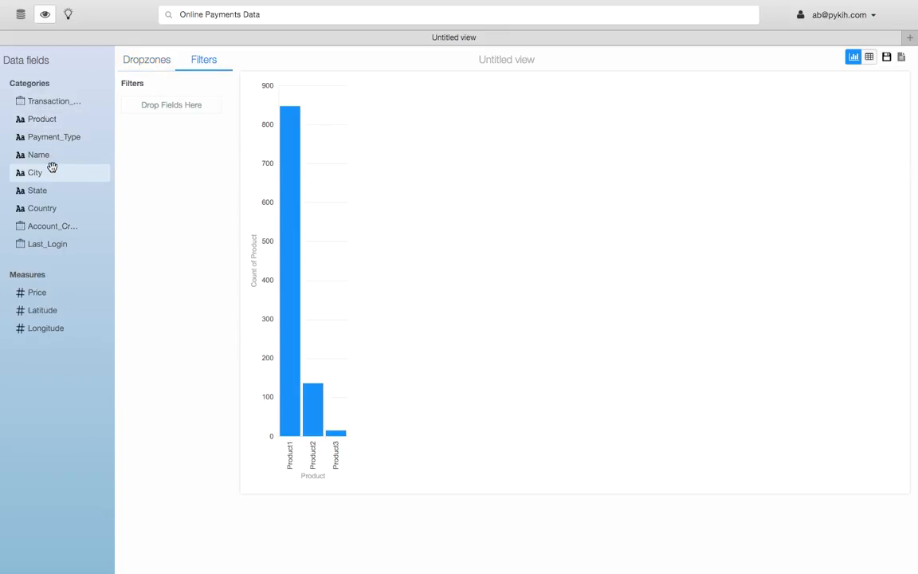
left_click_drag(63, 208, 163, 101)
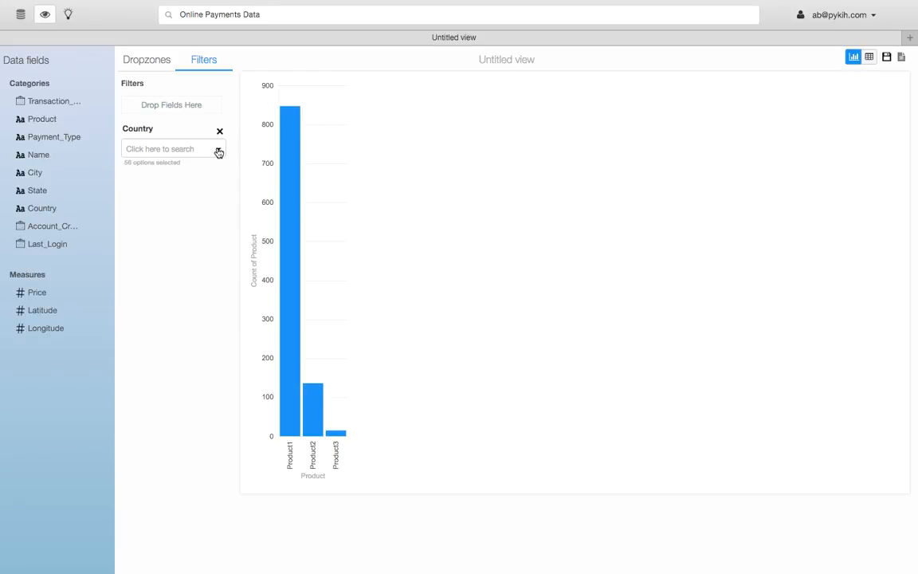
Add Payment_Type to Columns beneath Product and inspect the bars for each product and payment type.
left_click(134, 63)
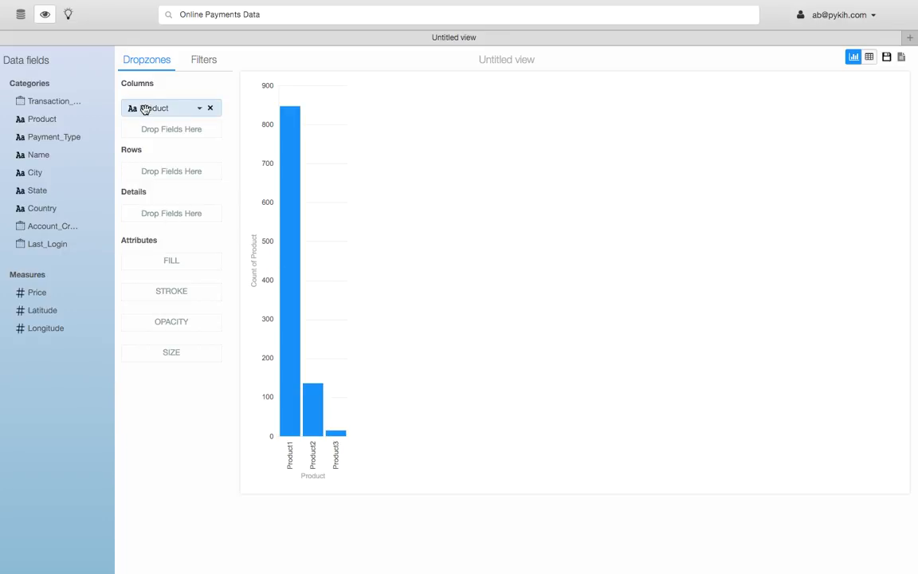
mouse_move(298, 179)
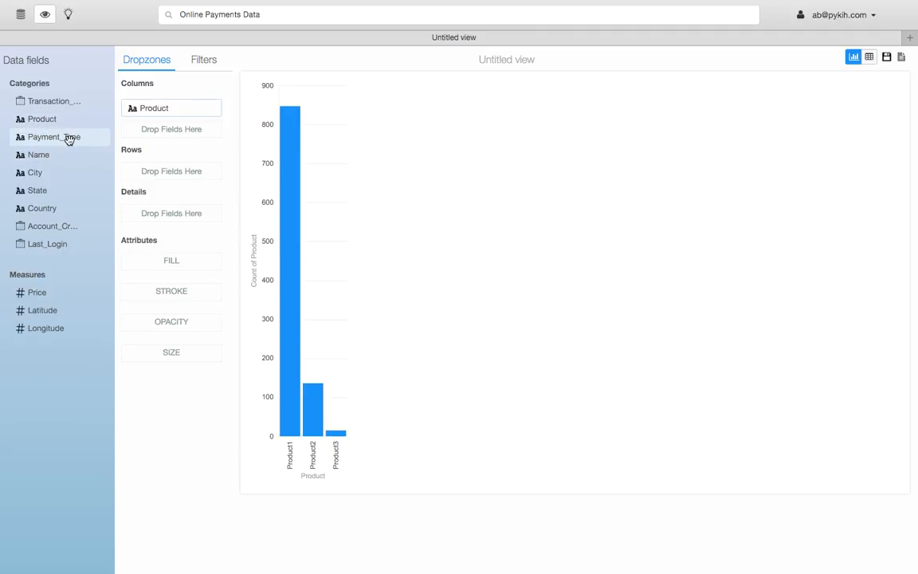
left_click_drag(69, 139, 174, 129)
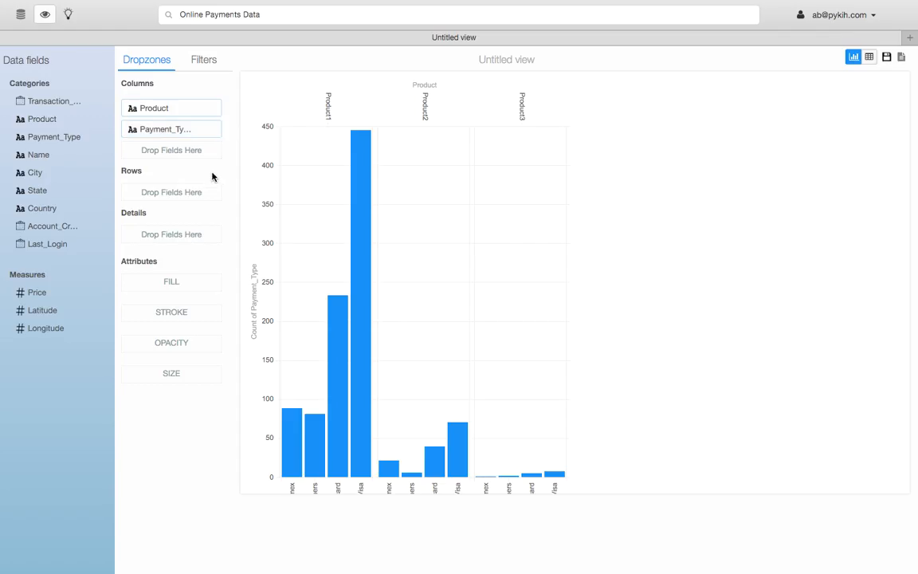
scroll(267, 446, "down", 2)
scroll(267, 451, "up", 2)
scroll(420, 241, "down", 2)
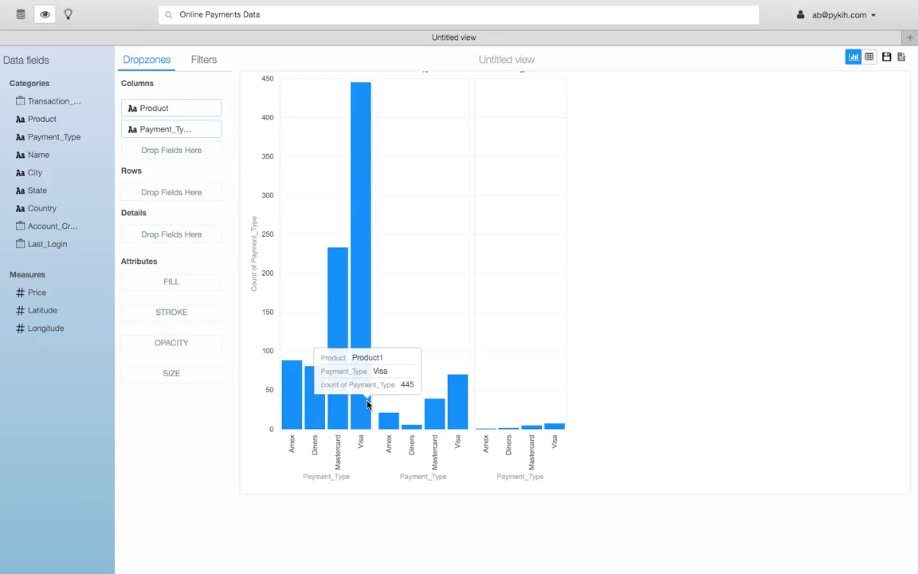
scroll(414, 308, "up", 2)
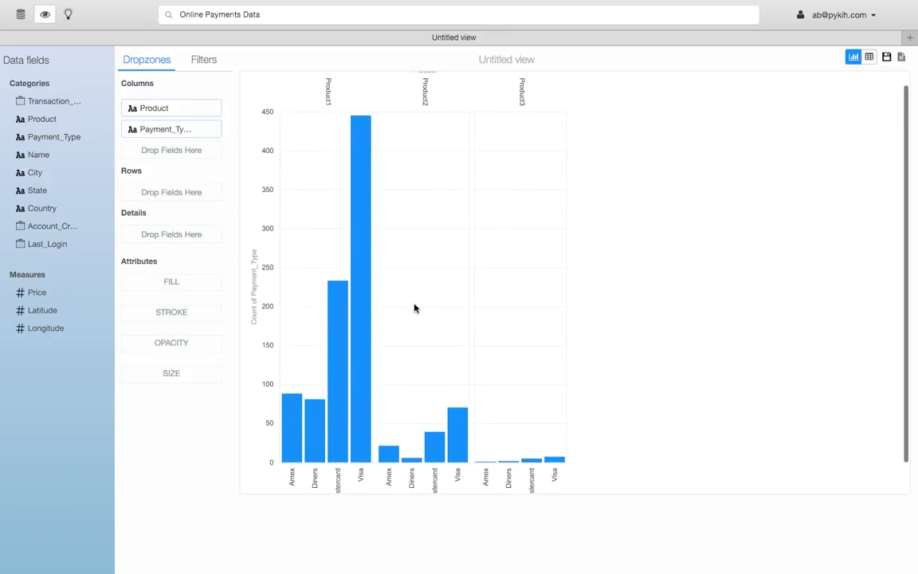
scroll(415, 308, "down", 2)
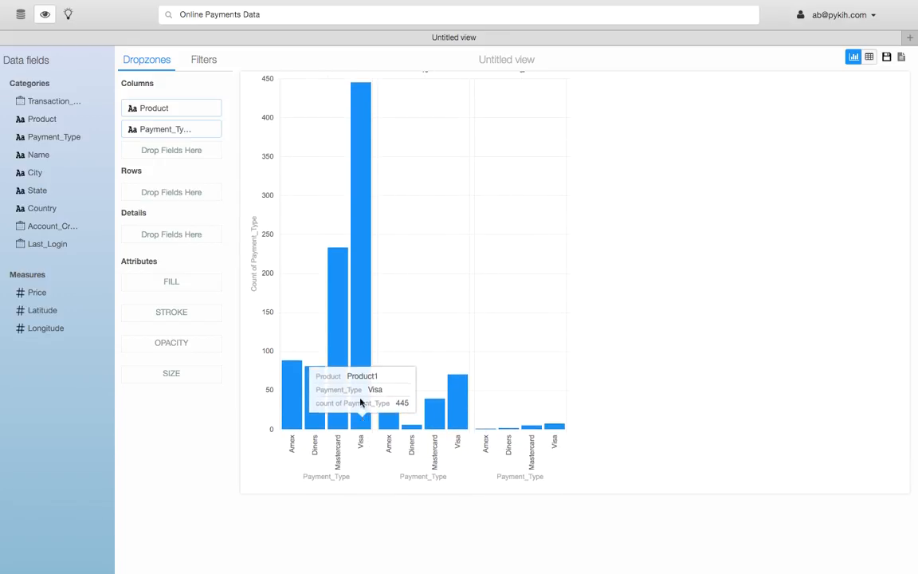
scroll(348, 258, "up", 3)
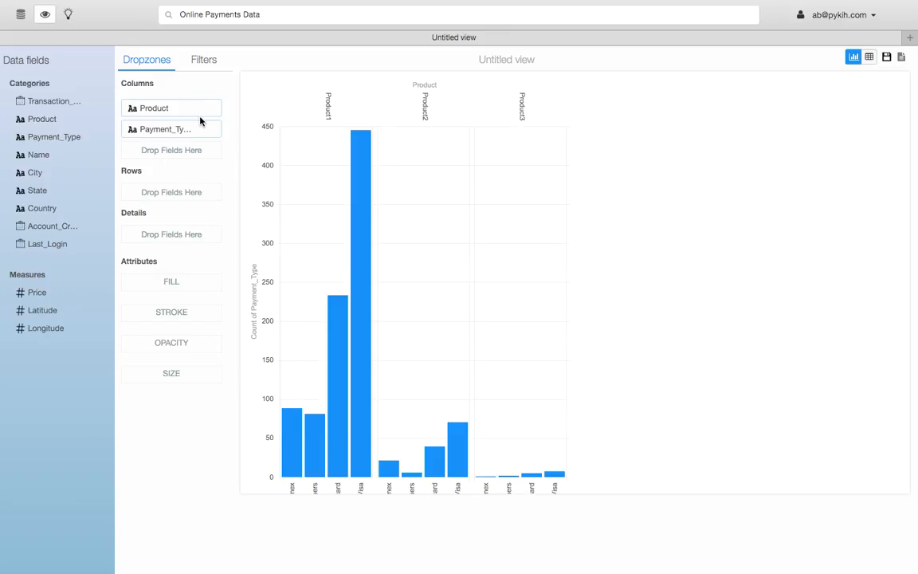
Move Payment_Type from Columns to Rows and display the view as a table.
mouse_move(182, 124)
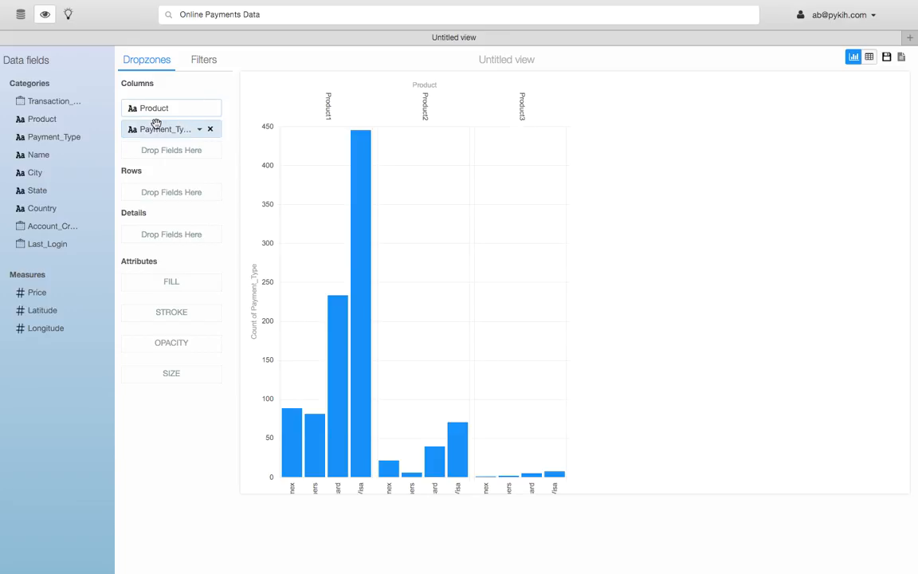
left_click_drag(155, 126, 160, 182)
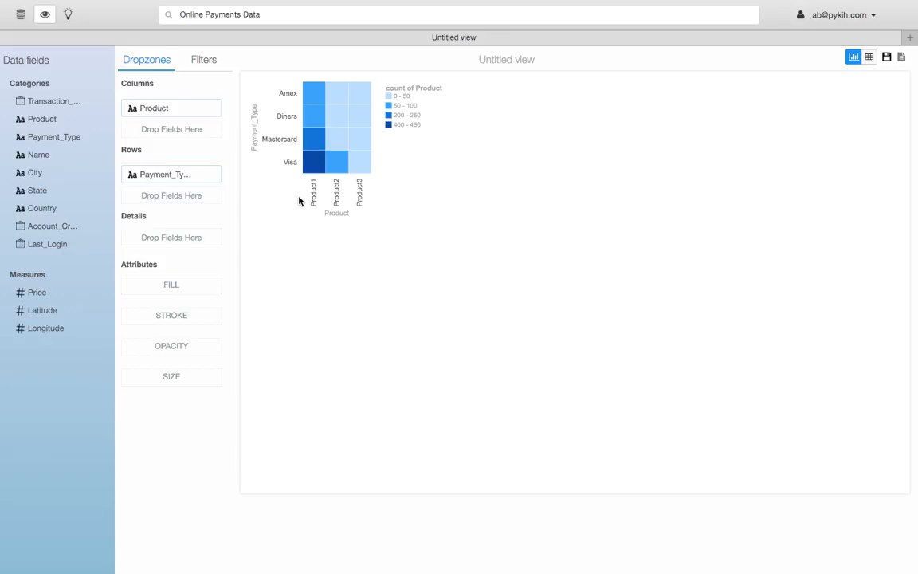
left_click(867, 59)
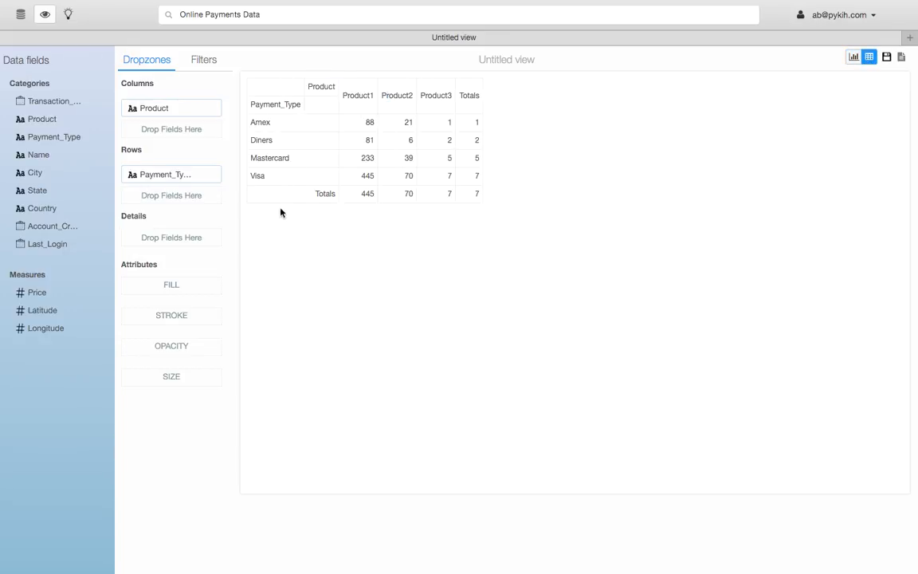
Restrict the Country filter to United Kingdom and United States only.
left_click(203, 61)
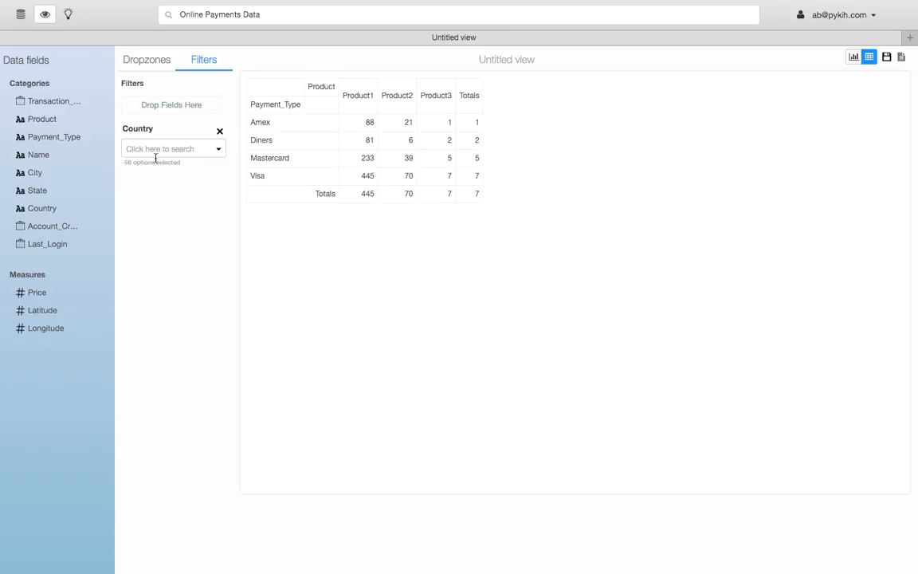
left_click(219, 152)
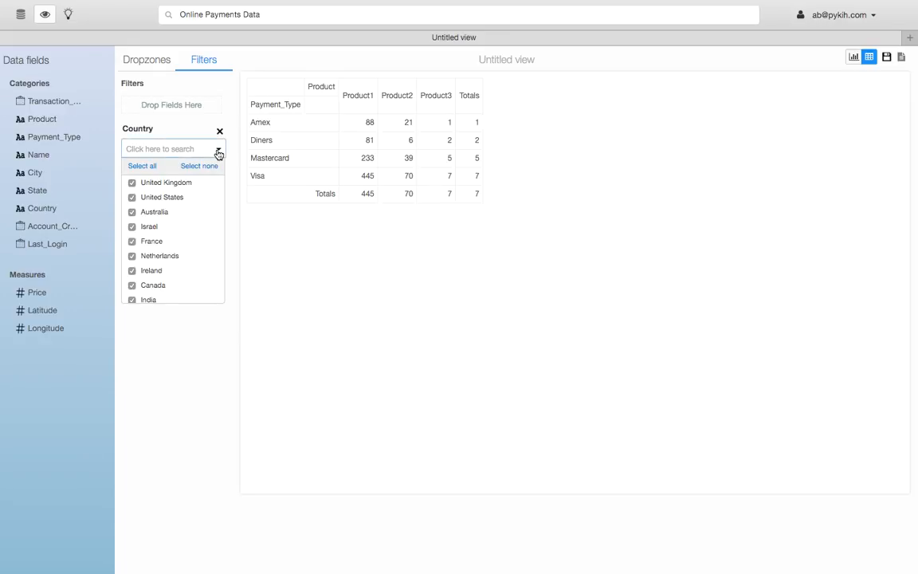
left_click(211, 167)
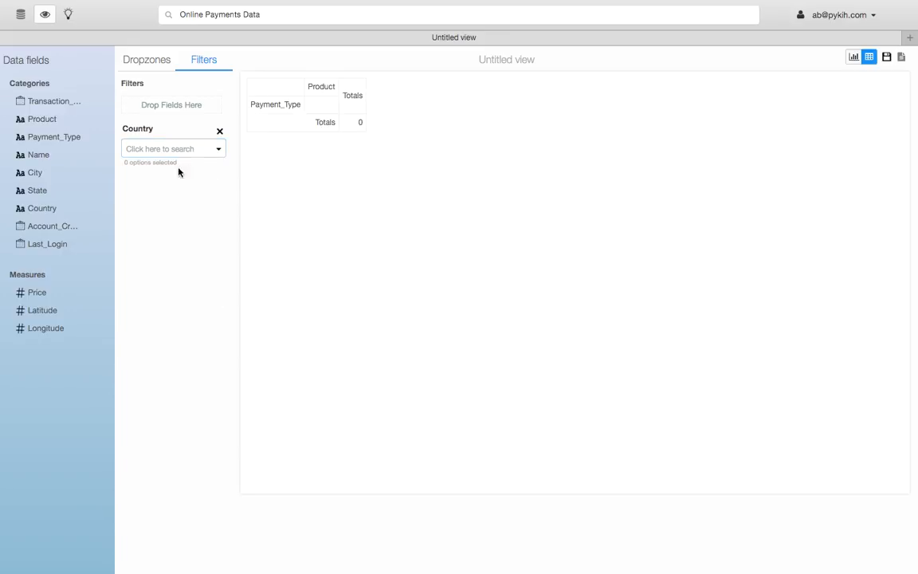
left_click(202, 150)
left_click(131, 183)
left_click(132, 198)
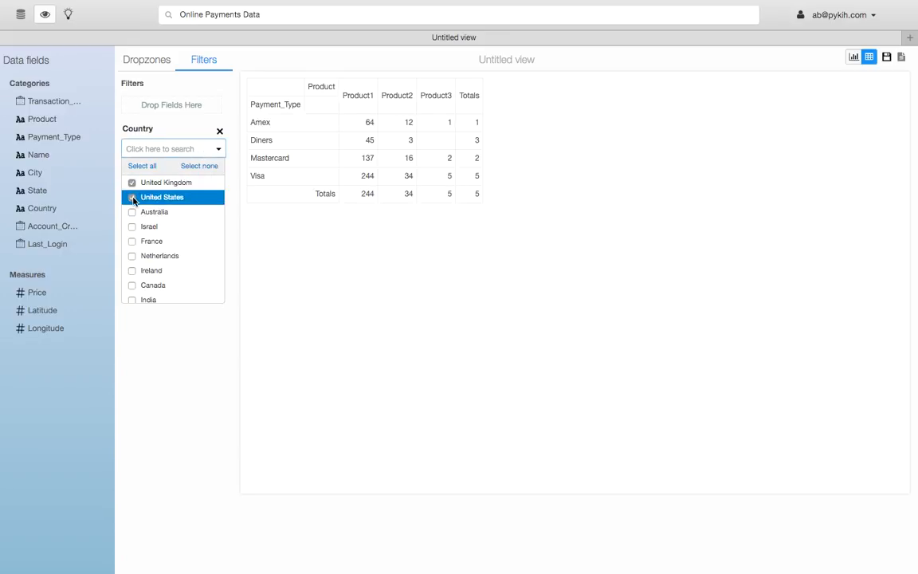
left_click(271, 201)
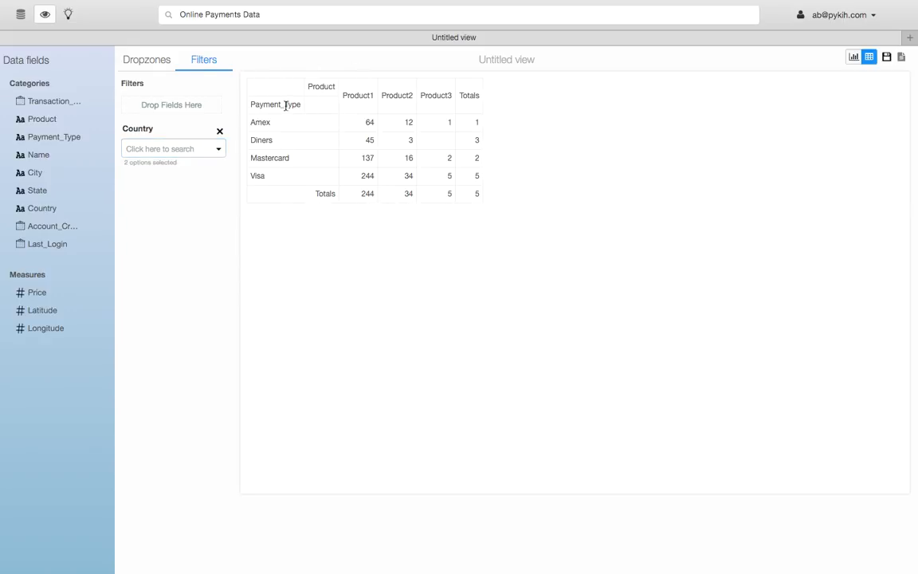
Switch the view back to a chart and move Payment_Type from Rows to the Fill attribute.
left_click(853, 59)
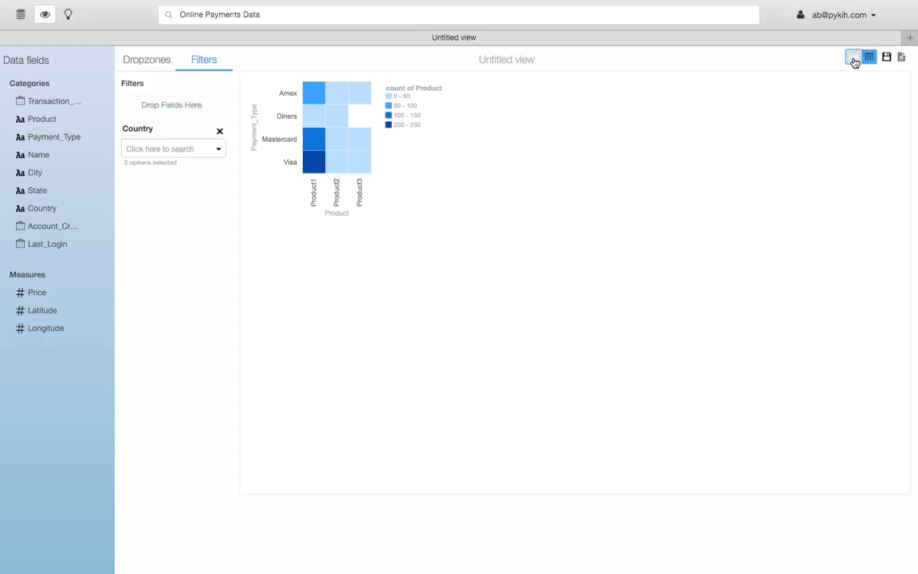
left_click(133, 64)
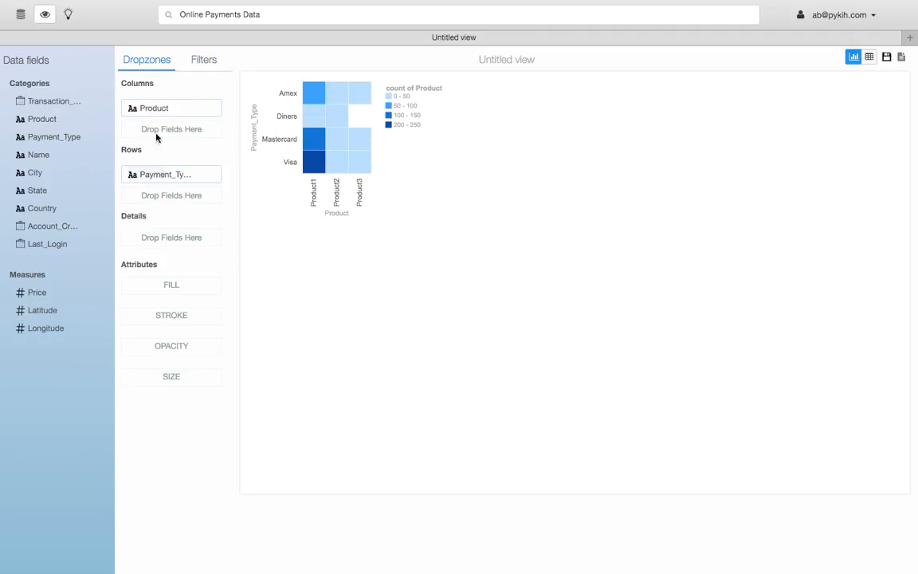
left_click_drag(145, 176, 150, 267)
mouse_move(284, 179)
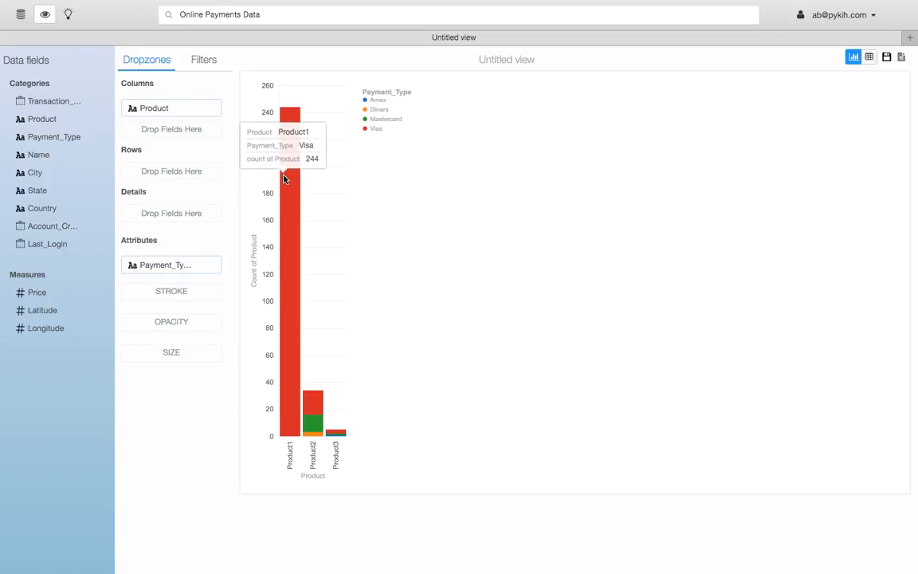
Clear Product and Payment_Type from the view and plot Price in Columns against Latitude in Rows.
mouse_move(317, 426)
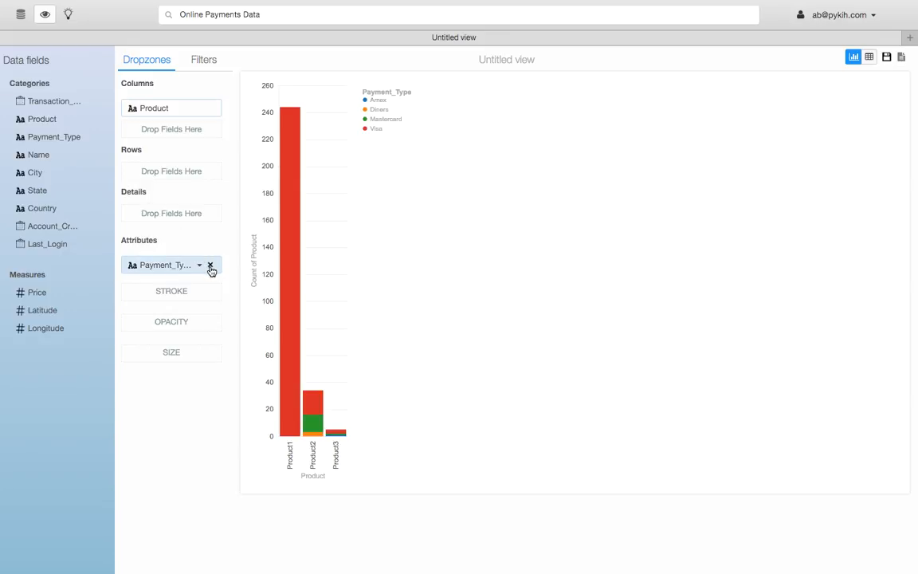
left_click(211, 265)
left_click(211, 109)
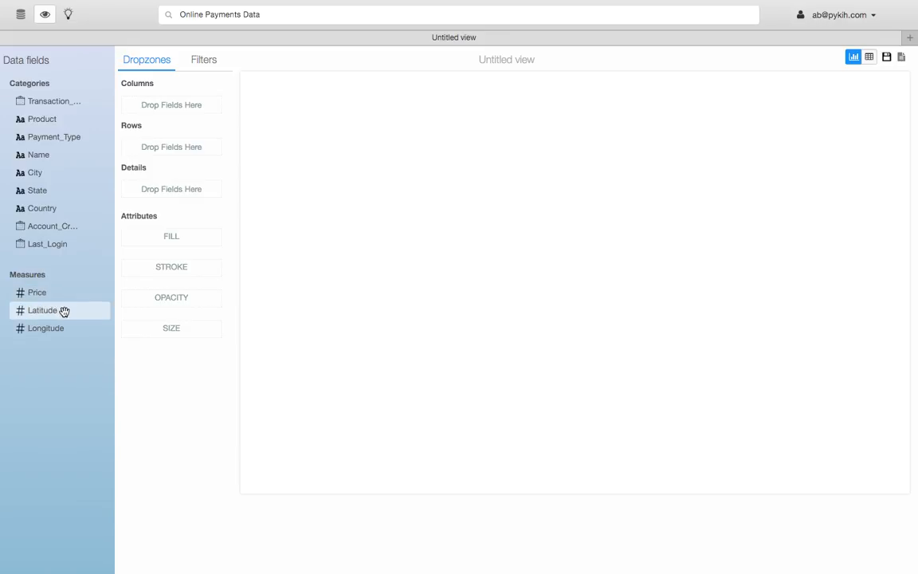
left_click_drag(61, 293, 174, 108)
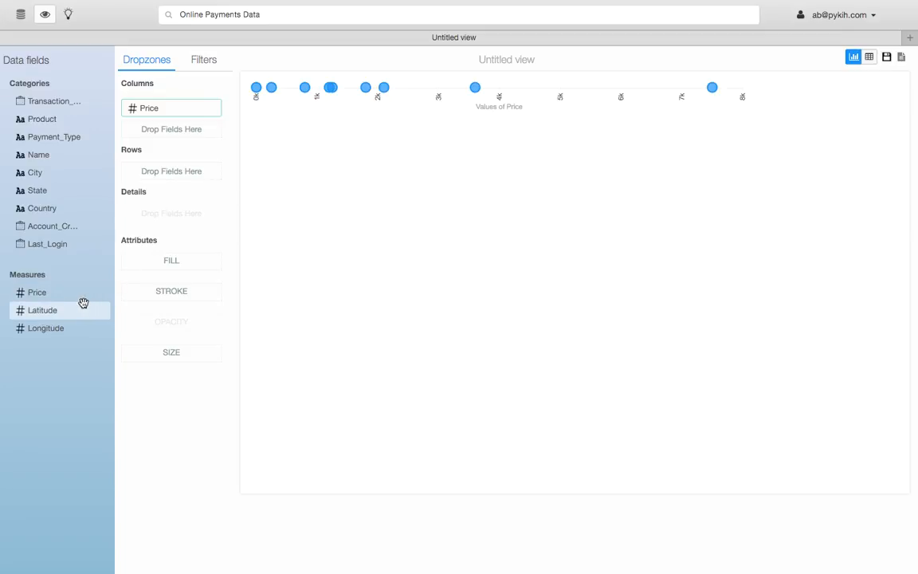
left_click_drag(61, 309, 172, 171)
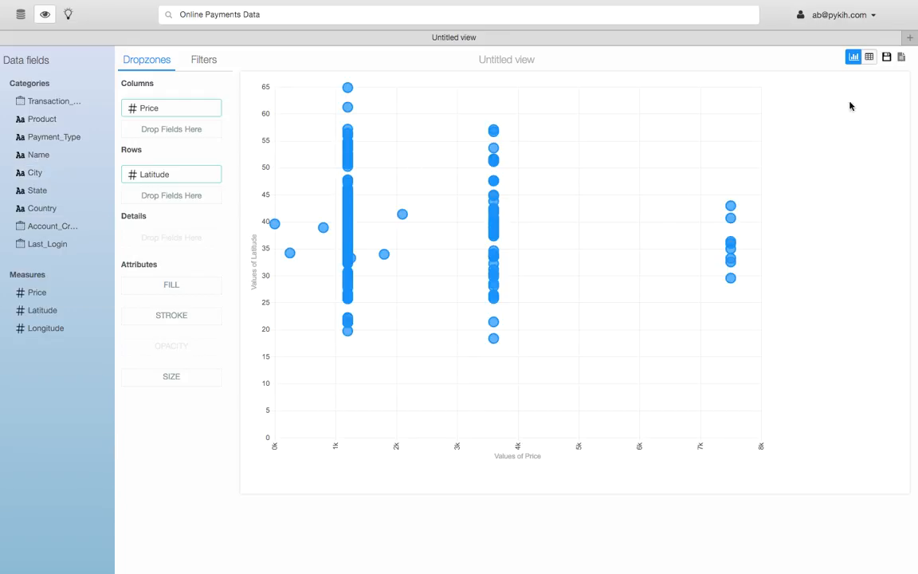
Rename the untitled view as "My View!" and briefly check the Save view dialog without saving again.
left_click(532, 58)
type("Vi")
key("BackSpace")
type("My View")
key("BackSpace")
type("!")
key("Return")
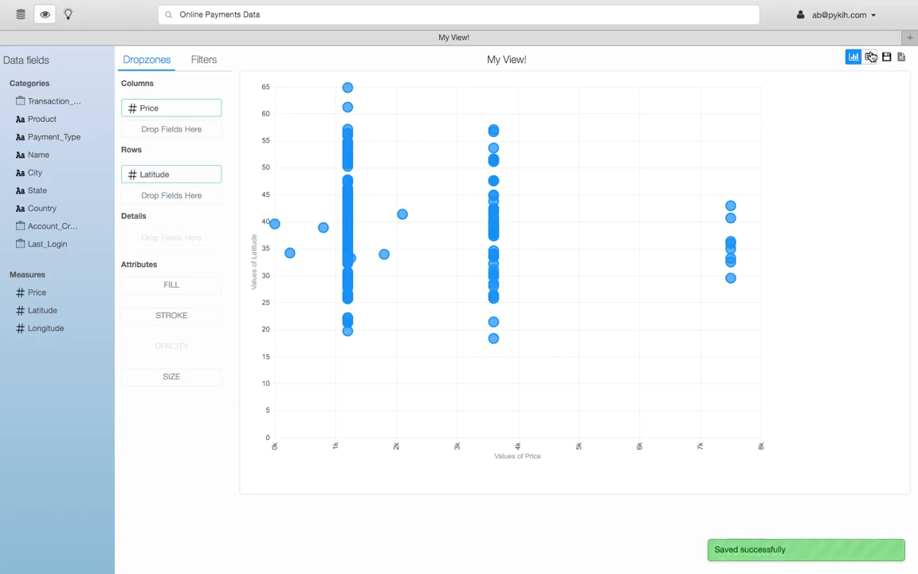
left_click(886, 58)
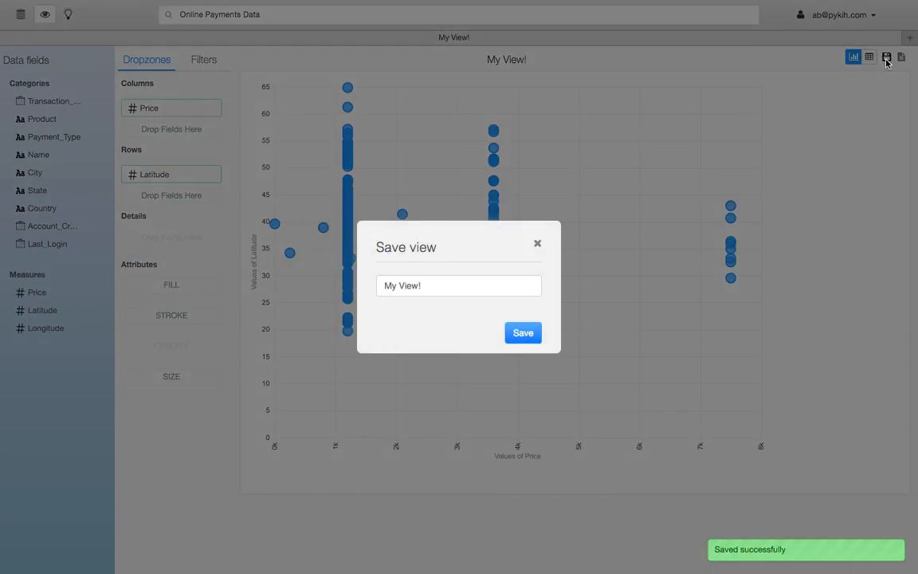
left_click(537, 243)
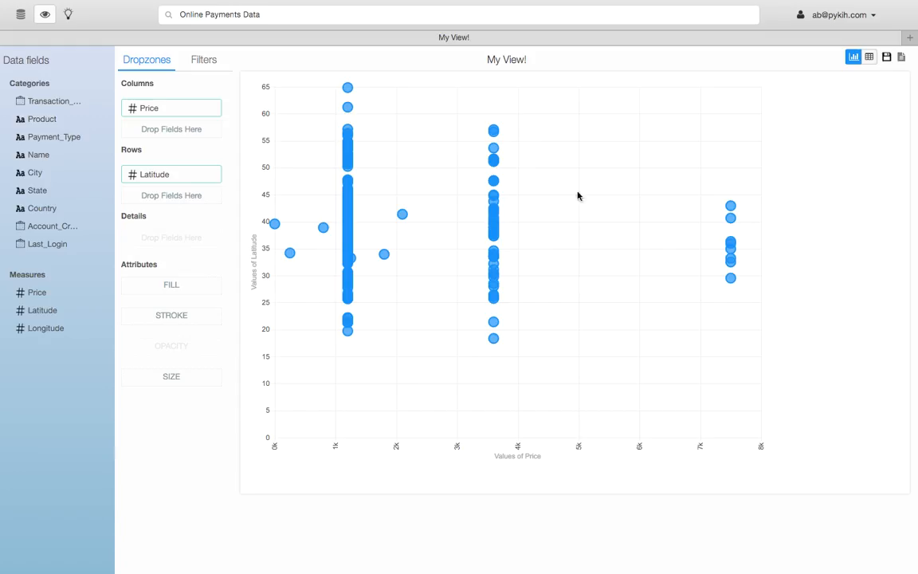
Add the note "Hey al lot of transactions of Product1 are via the Visa Card network" to the view.
left_click(901, 56)
left_click(777, 130)
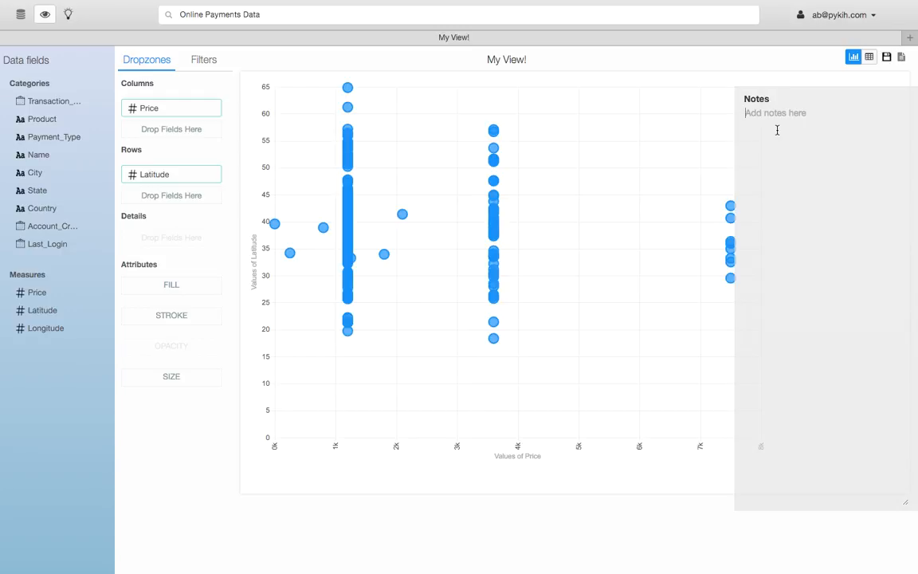
type("V")
key("BackSpace")
type("Hey al lot of transactions of Produc")
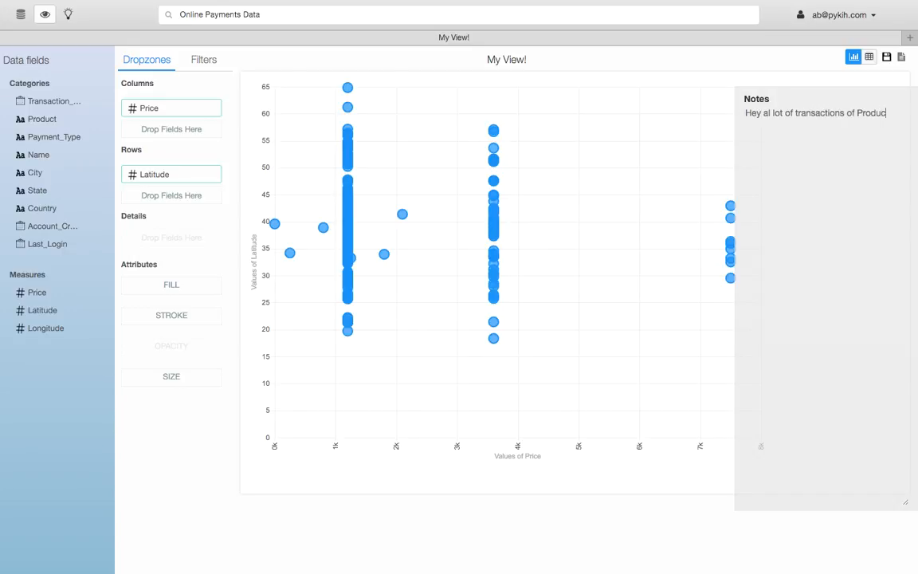
type("t! are")
key("Left")
key("BackSpace")
type("1 are via the Visa Card network")
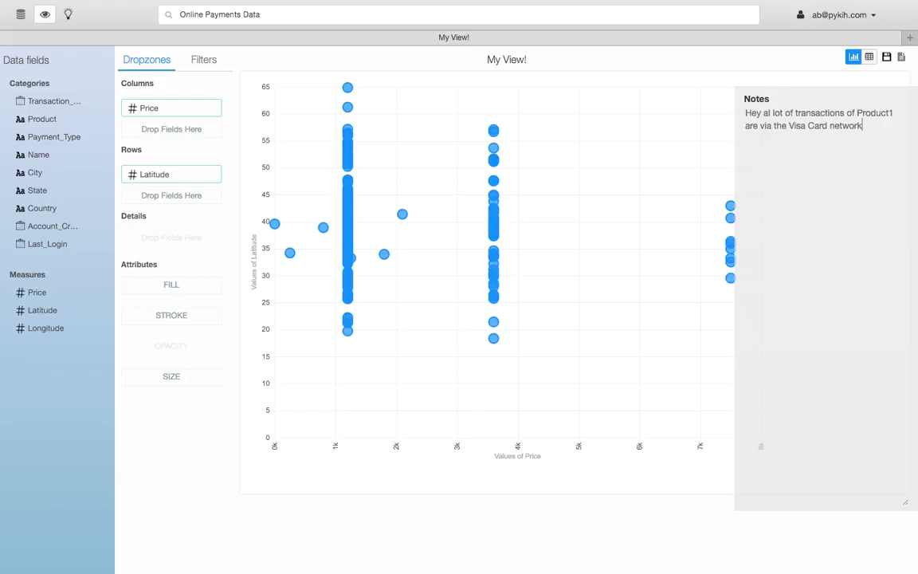
left_click(659, 132)
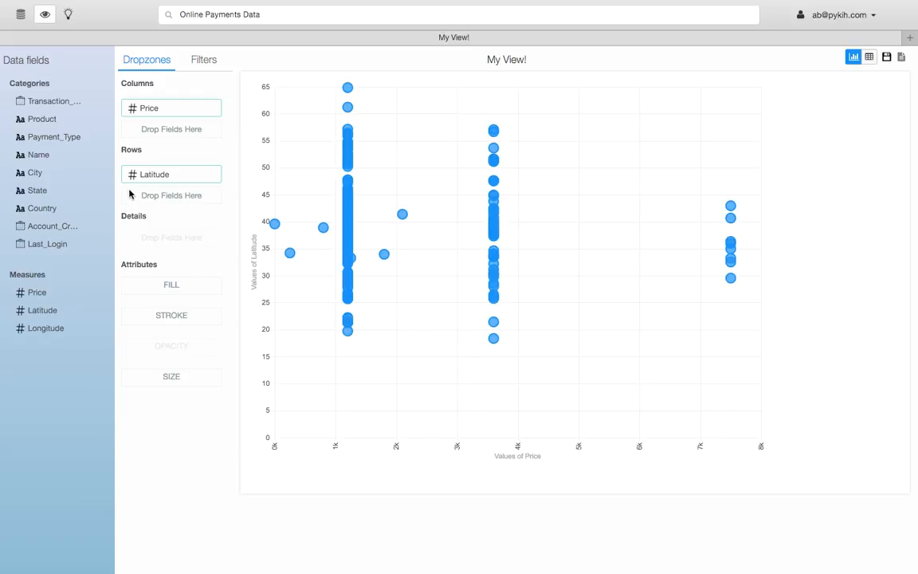
Create a Pivot Data view of Online Payments Data in a new tab, with Transaction_date in Columns.
left_click(908, 38)
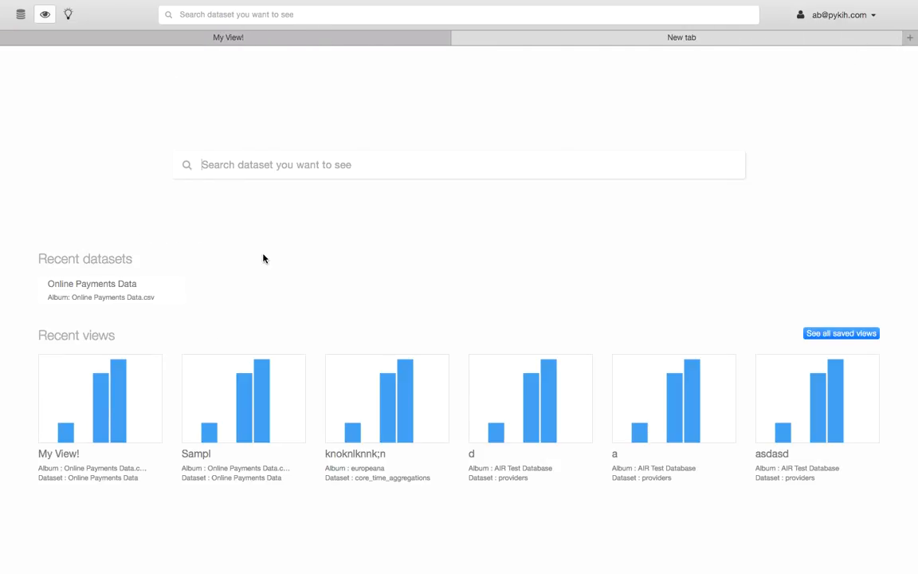
left_click(147, 292)
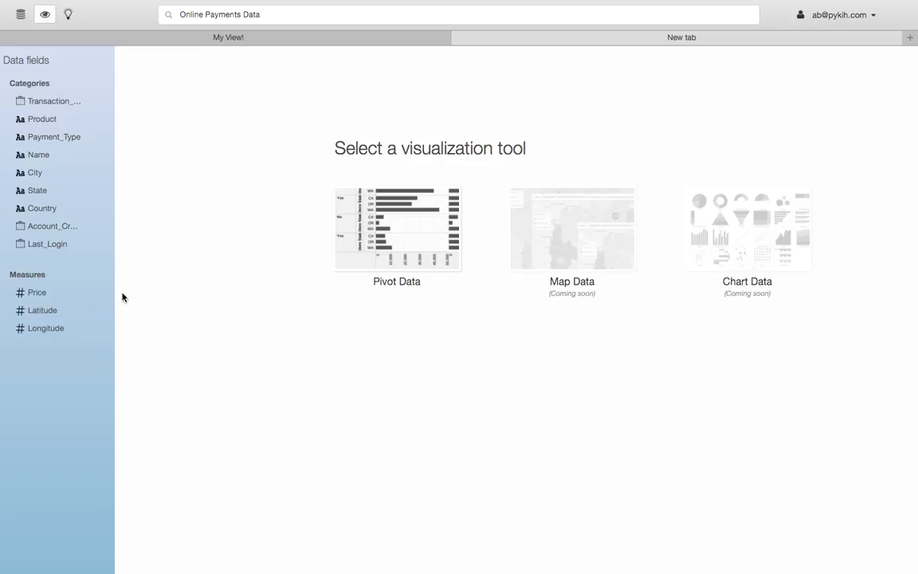
left_click(398, 204)
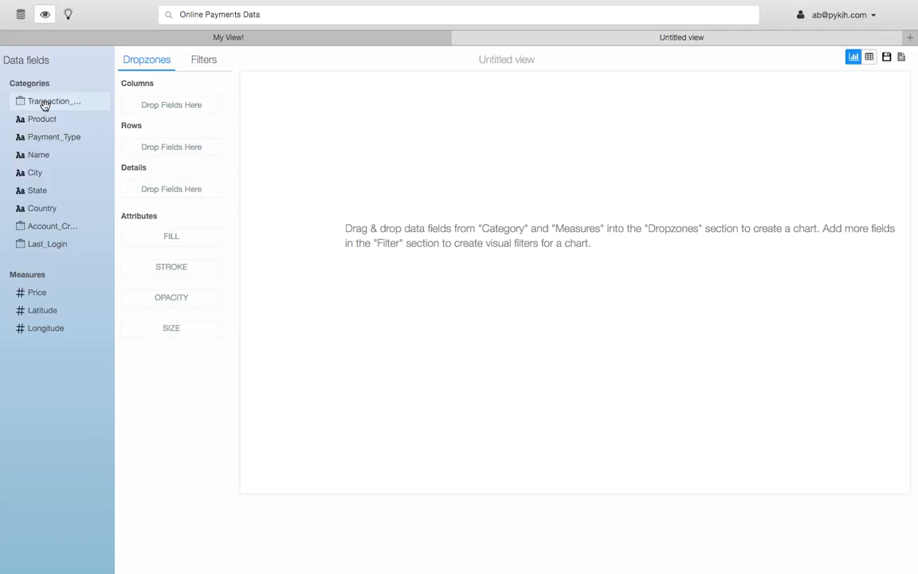
left_click_drag(45, 106, 113, 111)
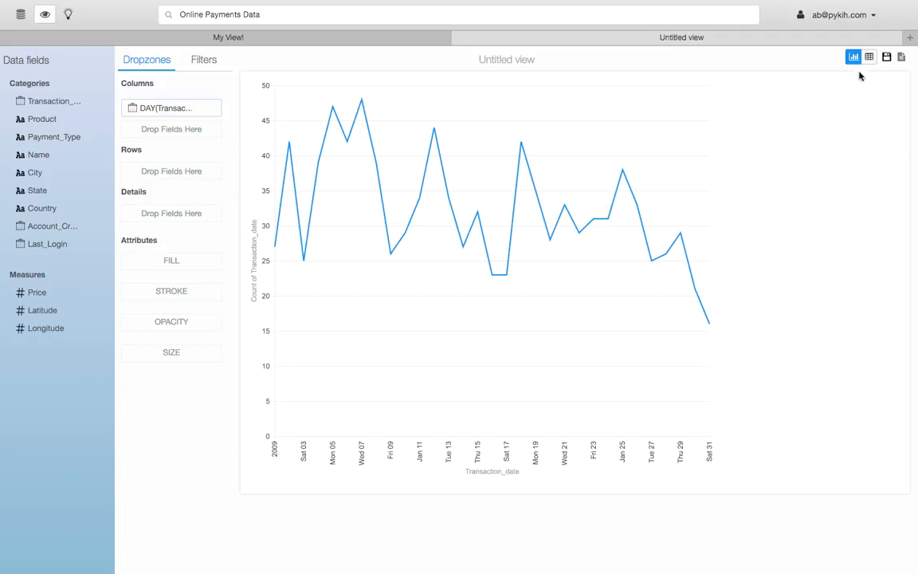
Add a Price filter to the transaction date chart and narrow its range to about 2928–4683.
left_click(195, 60)
left_click_drag(37, 294, 144, 105)
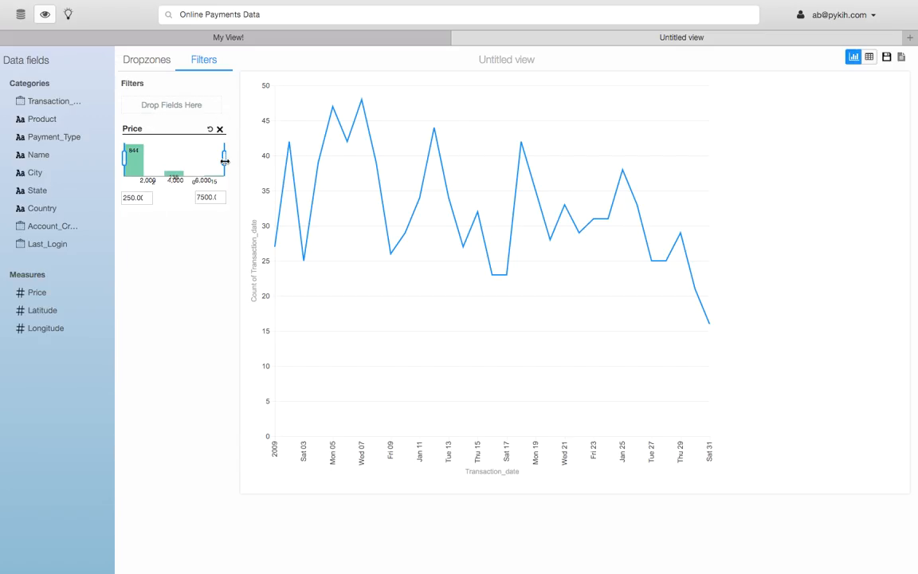
left_click_drag(221, 158, 174, 158)
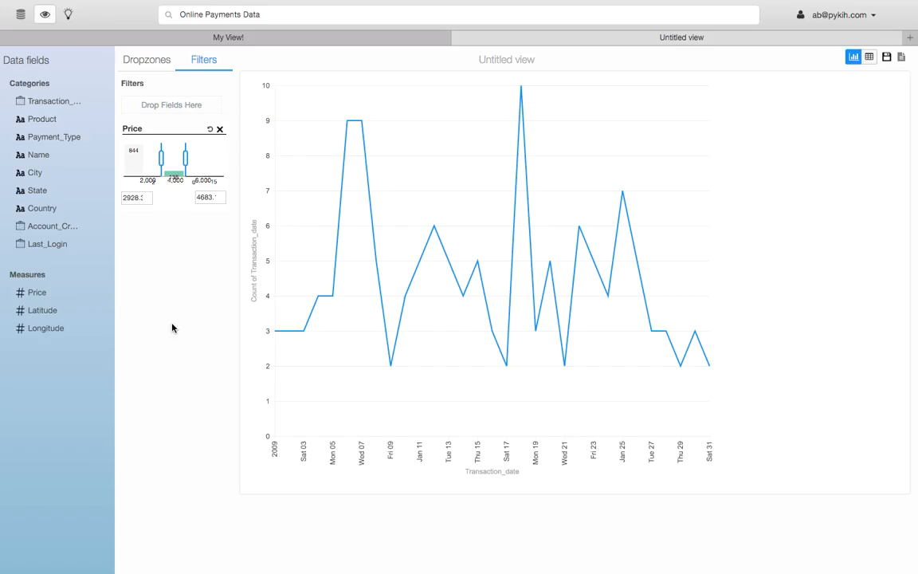
Return to the My View! tab and open the ACT section to read what it will offer.
left_click(381, 42)
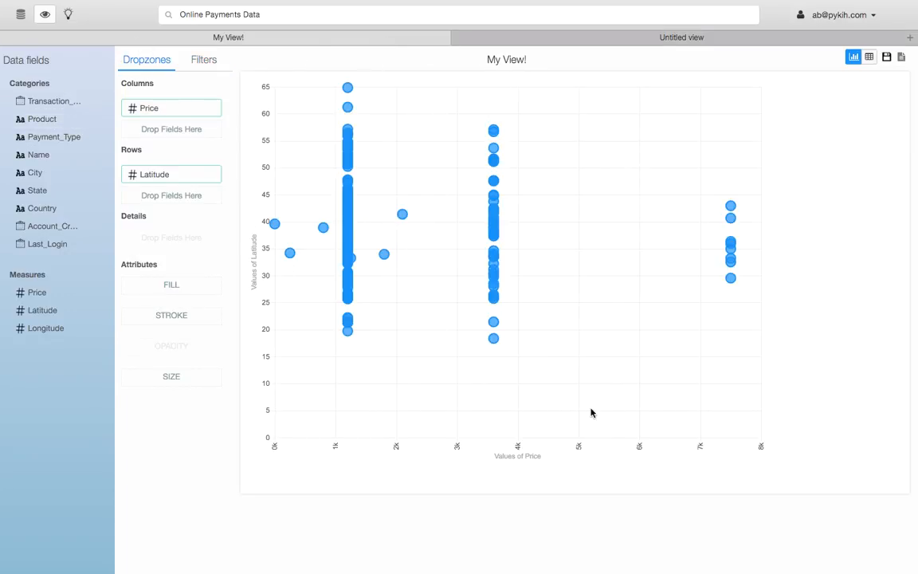
left_click(68, 24)
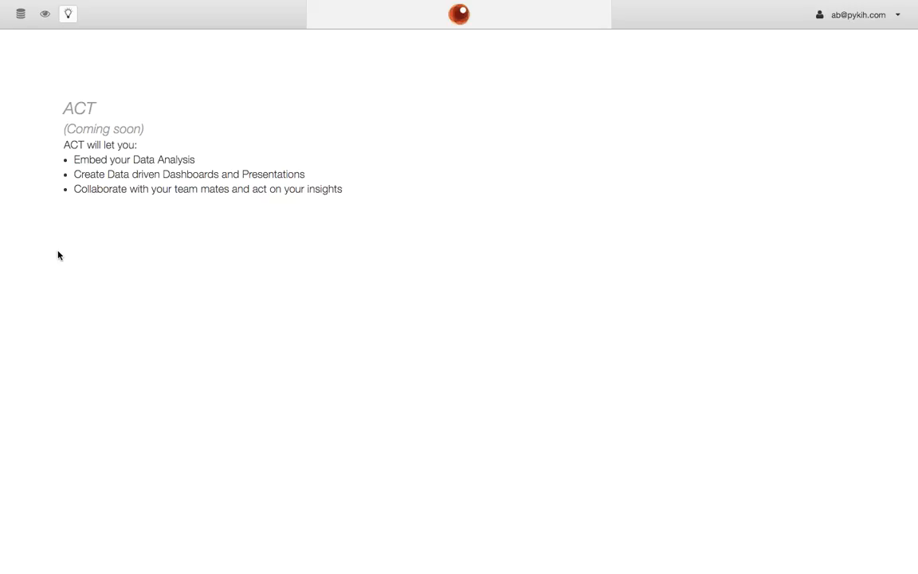
key("ctrl+Left")
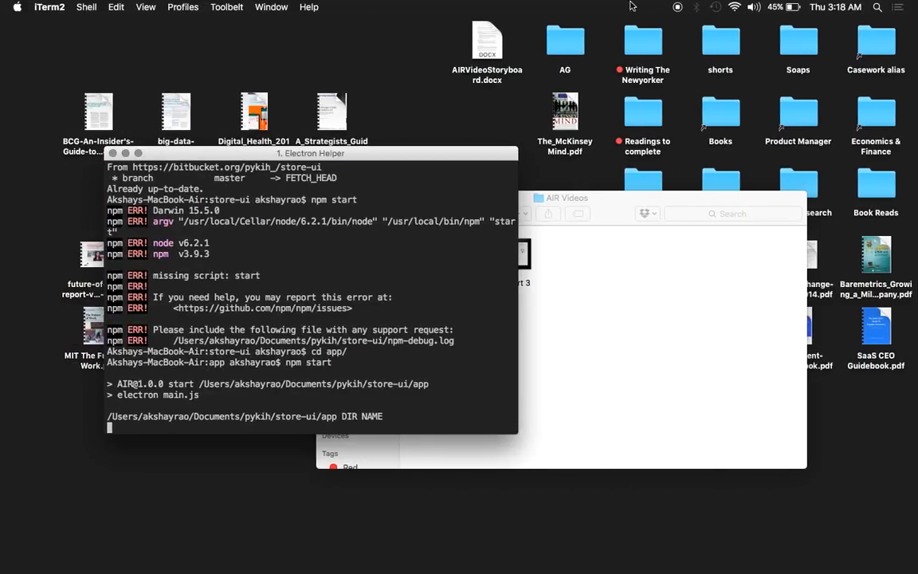